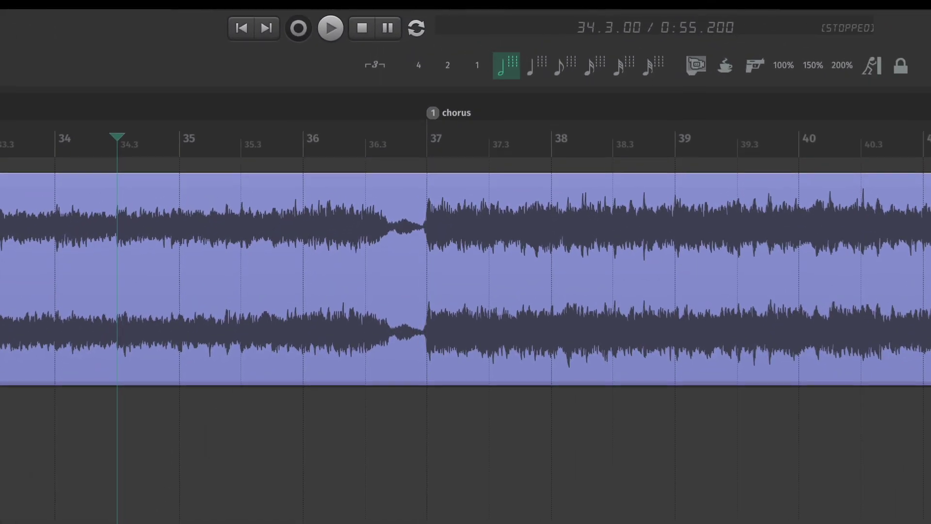
Play the instrumental from 34.3 through the transition into the chorus
key("space")
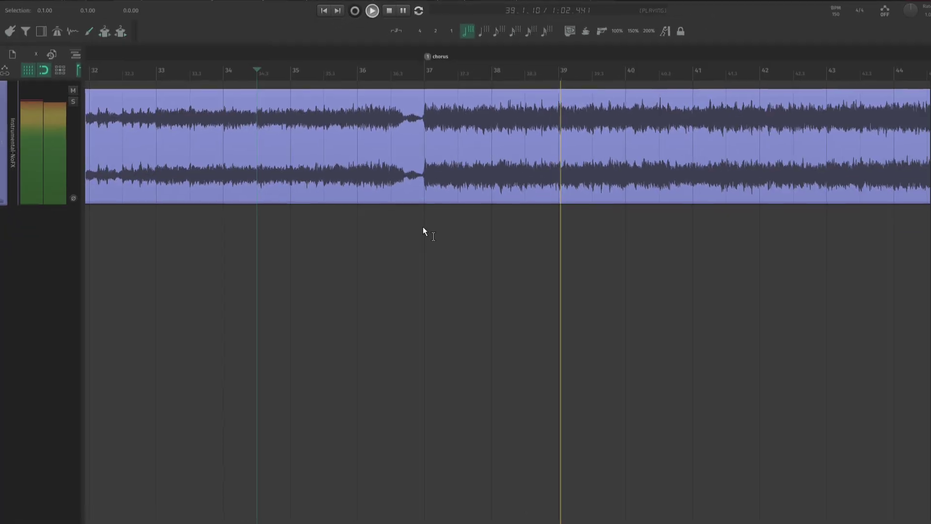
key("space")
scroll(246, 312, "down", 3)
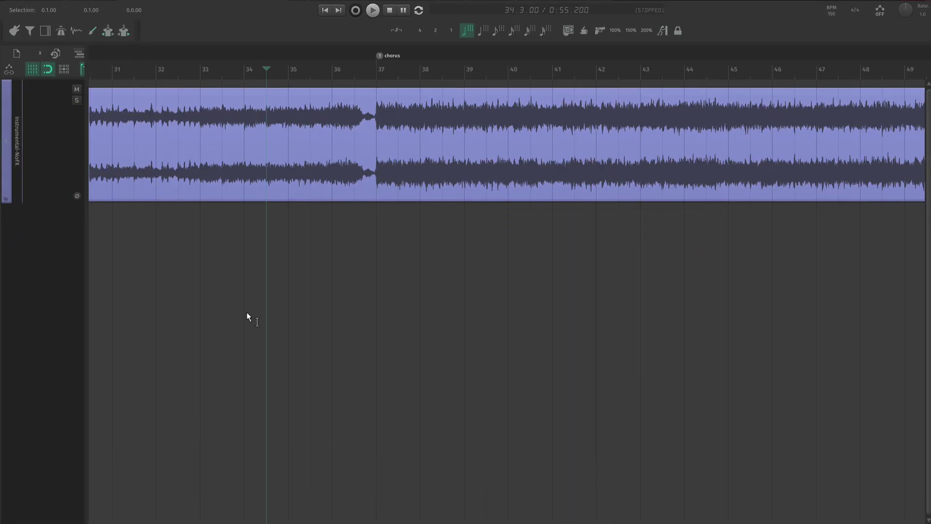
Insert JST_Kaoss1_Slams_Derailed.wav from the Media Explorer on a new track at the chorus start, bar 37, and audition it
key("super+alt+x")
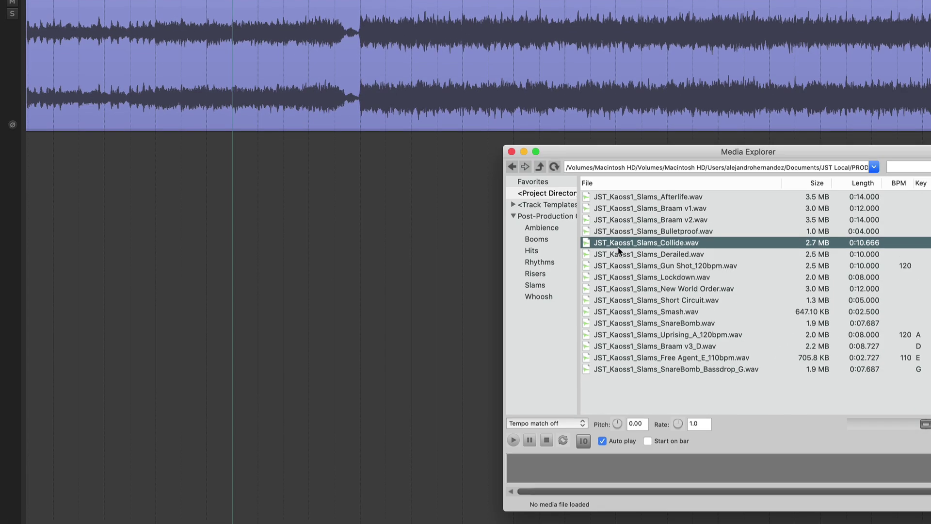
left_click(704, 444)
left_click_drag(630, 255, 361, 155)
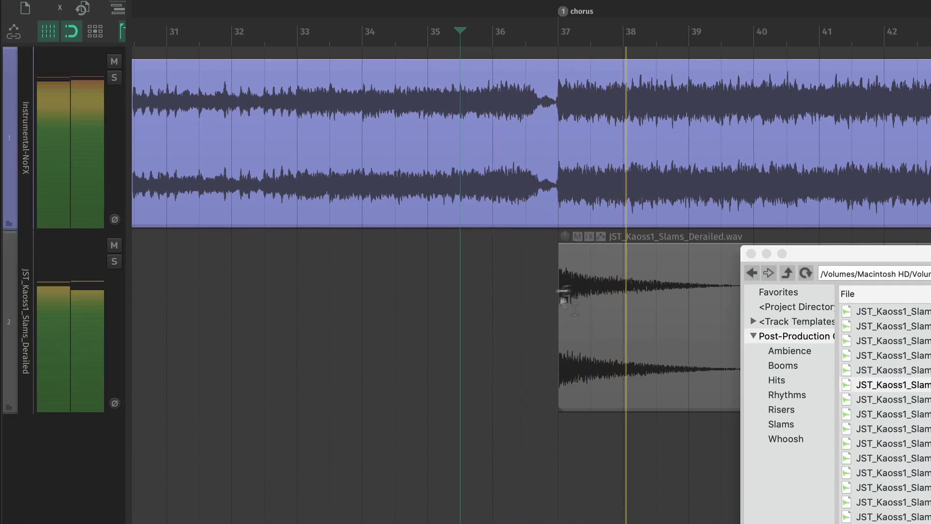
key("space")
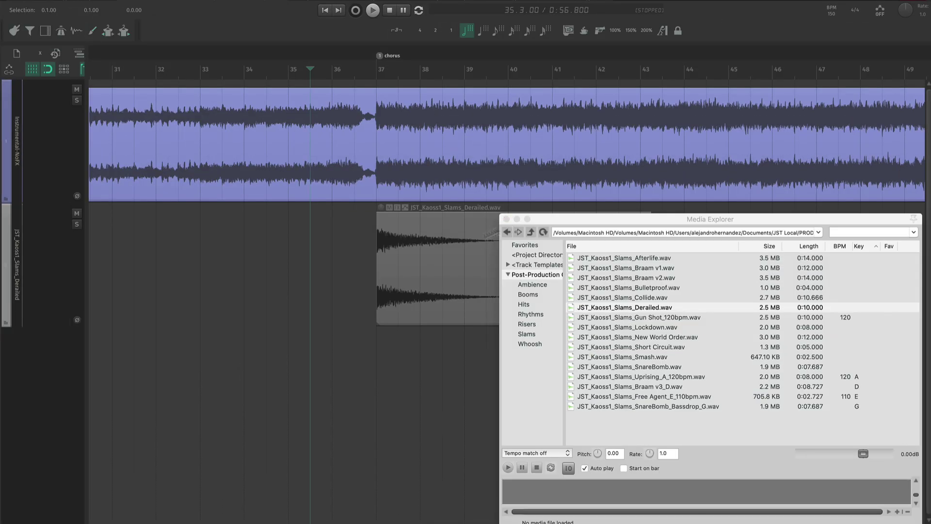
key("ctrl+alt+x")
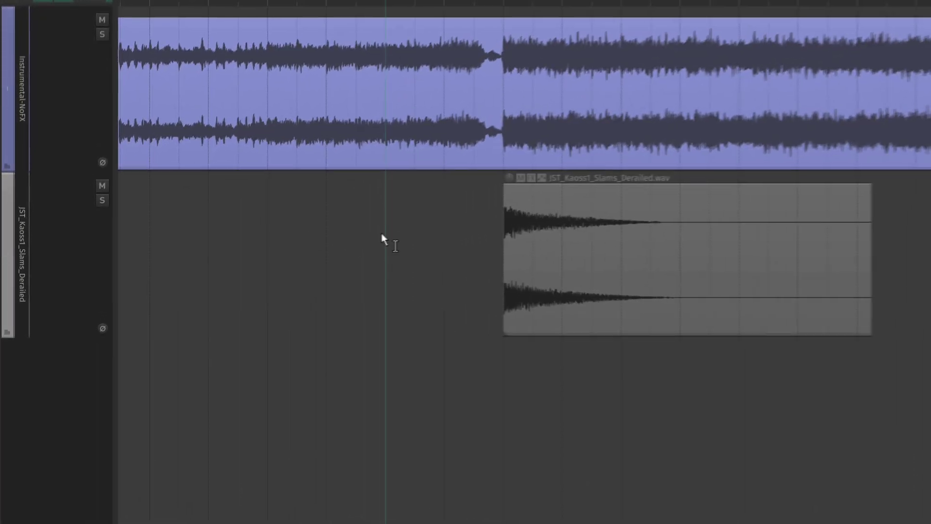
Set the slam track's volume to about -5.17 dB while playing the transition into the chorus
key("space")
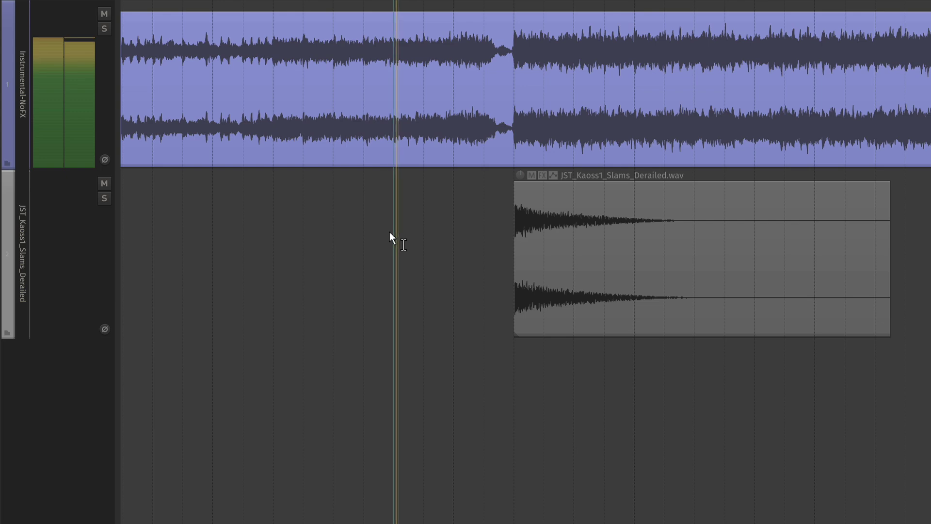
key("ctrl+m")
left_click_drag(385, 385, 383, 394)
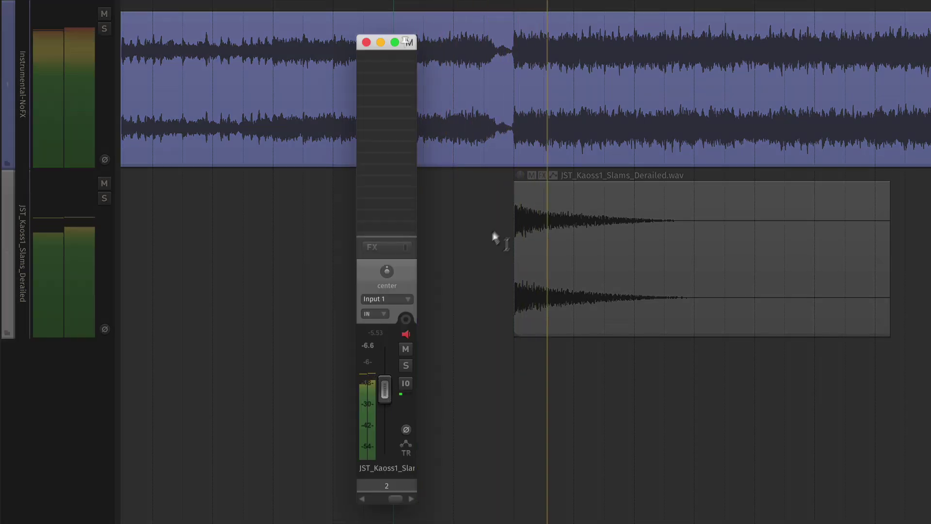
left_click(484, 257)
scroll(382, 378, "up", 1)
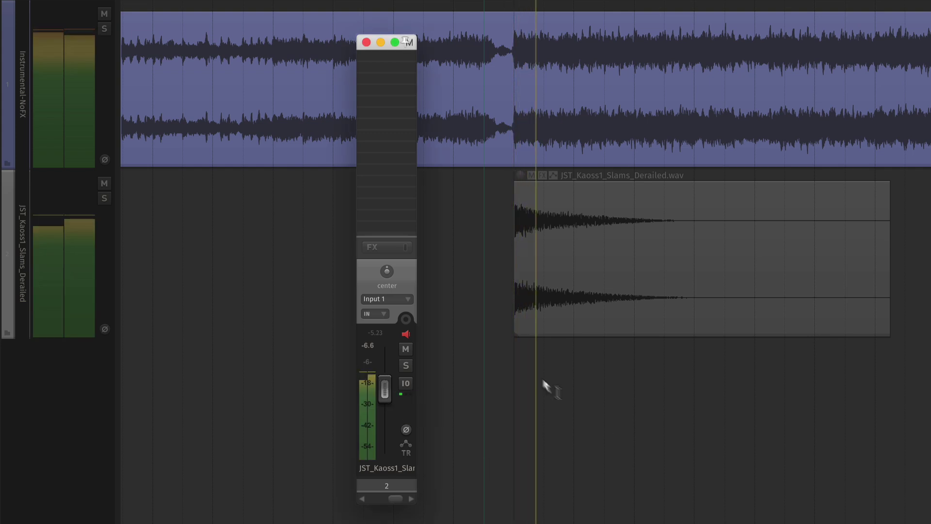
scroll(388, 388, "down", 1)
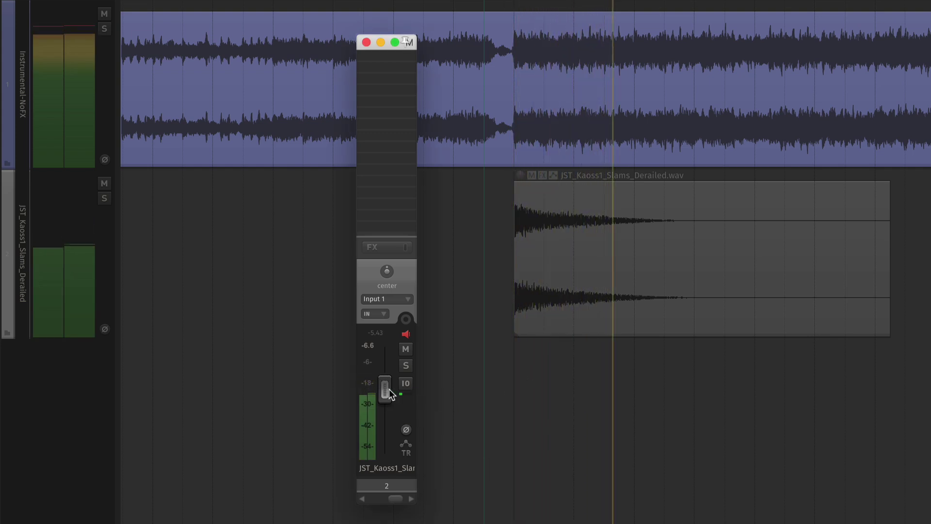
scroll(388, 393, "up", 1)
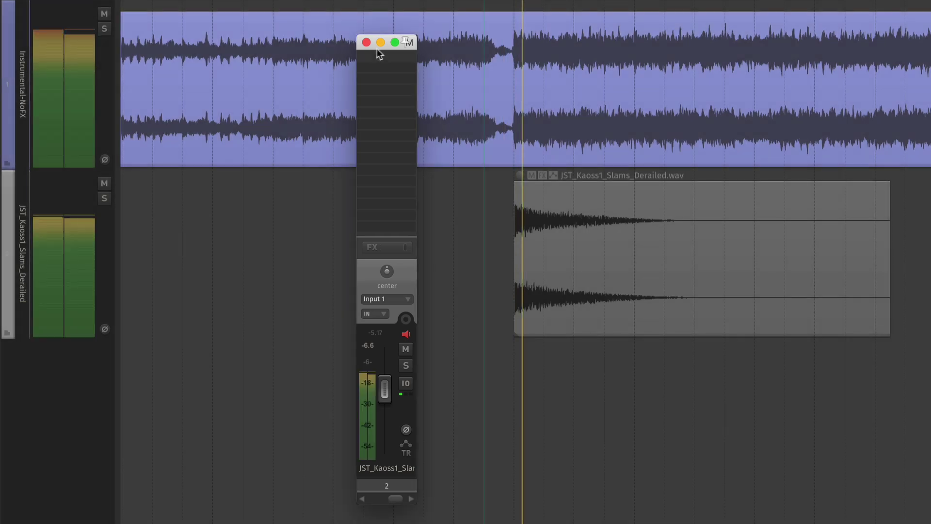
left_click(366, 42)
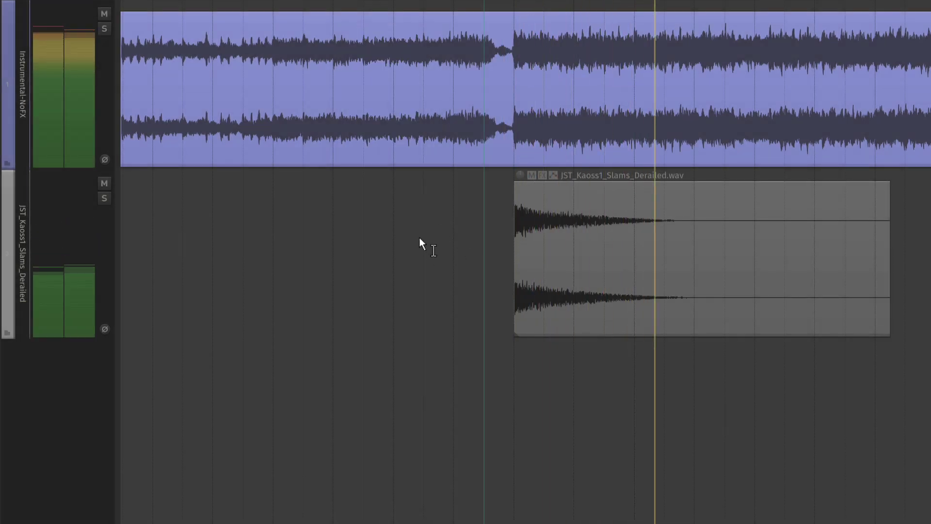
key("space")
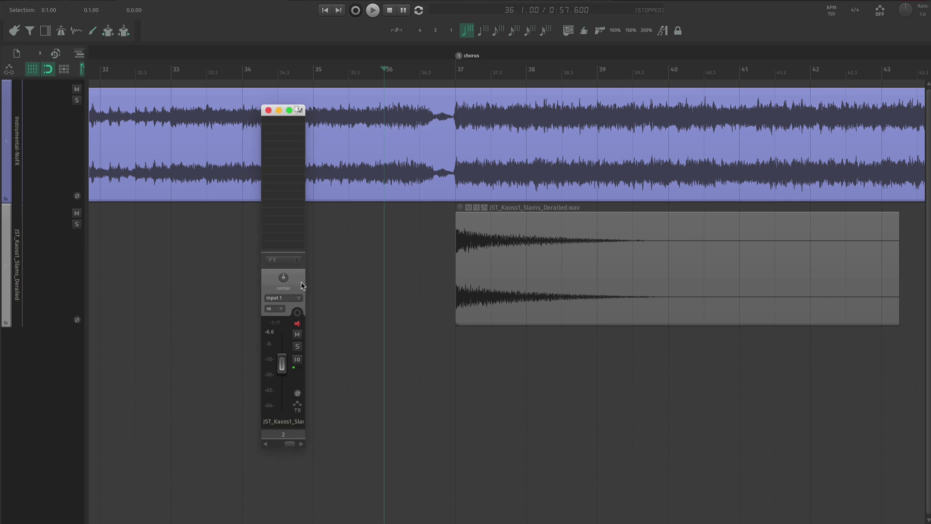
Add FabFilter Pro-Q 3 to the slam track and move the plug-in window clear of the channel strip
left_click(284, 260)
double_click(49, 45)
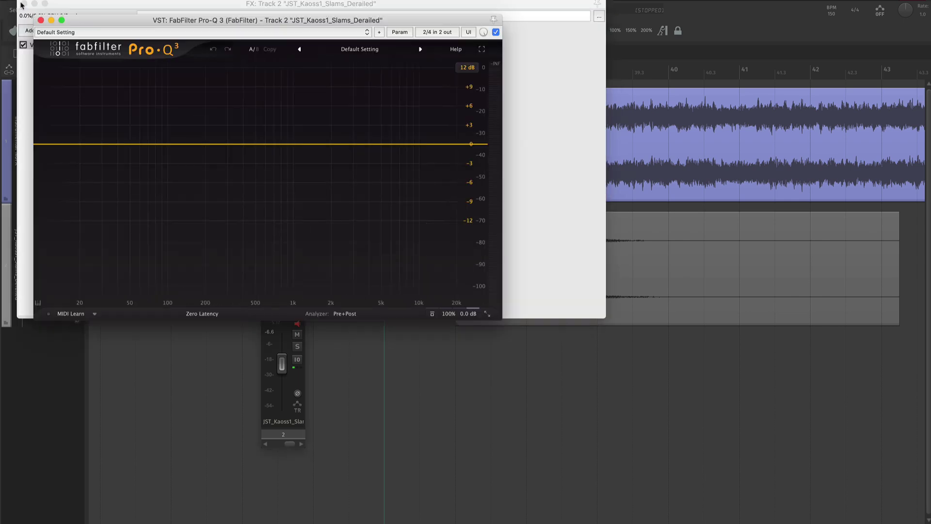
left_click(24, 4)
left_click_drag(118, 23, 416, 232)
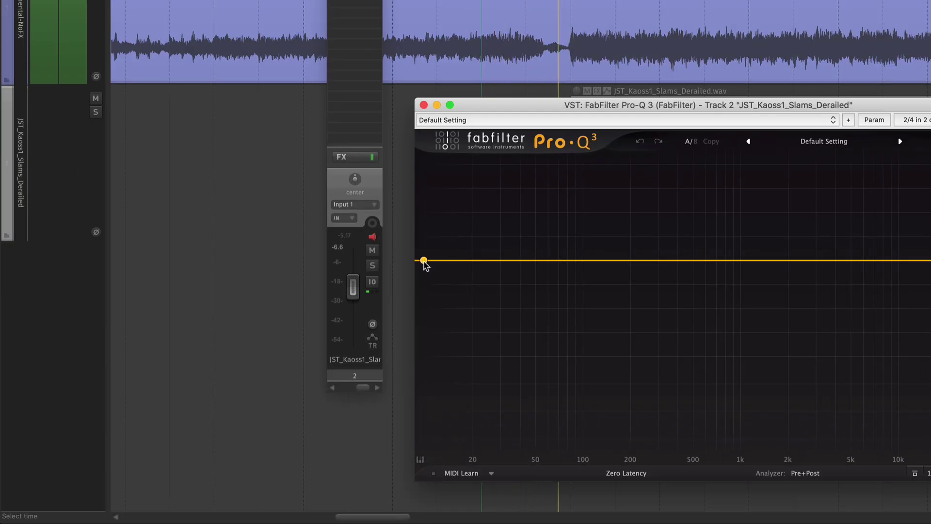
Add a 12 dB/oct low cut at 112.51 Hz to the slam in Pro-Q 3, soloing the track and the band to check
left_click(423, 260)
key("space")
left_click_drag(424, 260, 559, 260)
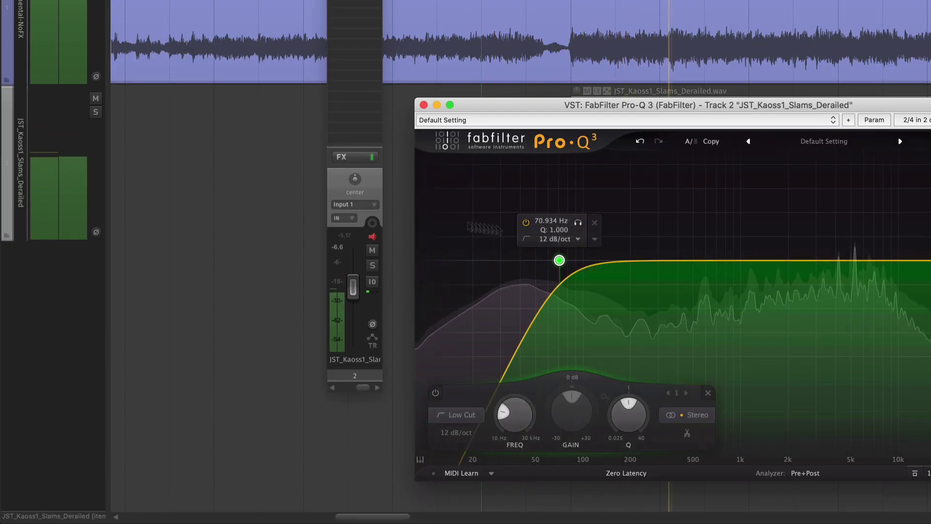
left_click(95, 112)
left_click_drag(578, 223, 616, 224)
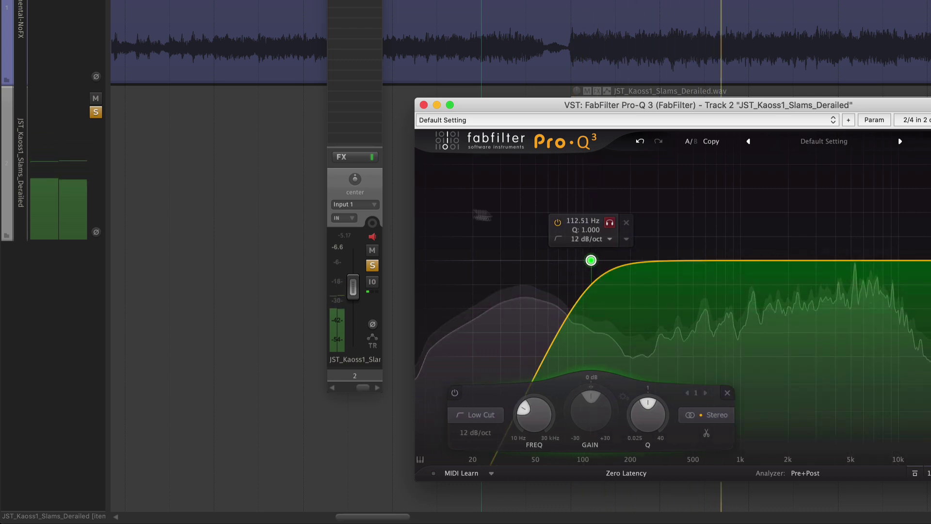
Unsolo the slam track, listen to the filtered slam within the mix, and close the equalizer
left_click(95, 112)
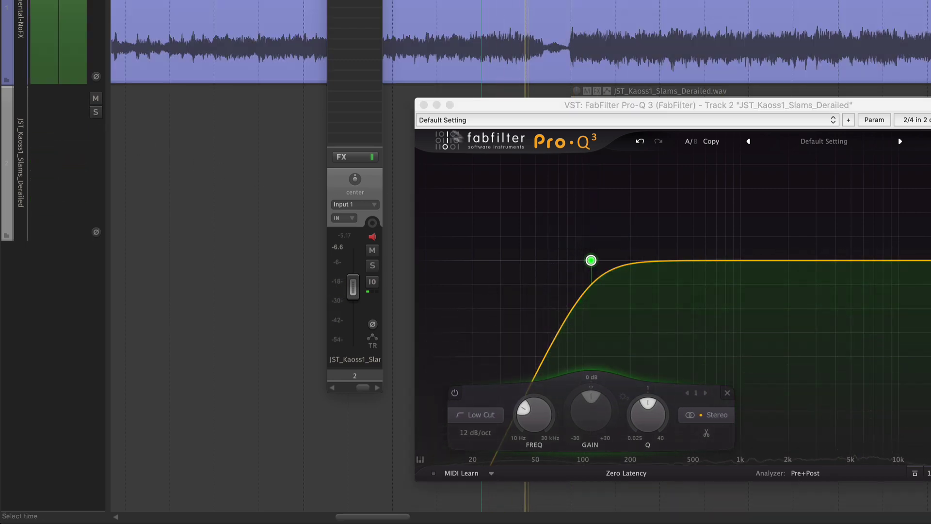
key("space")
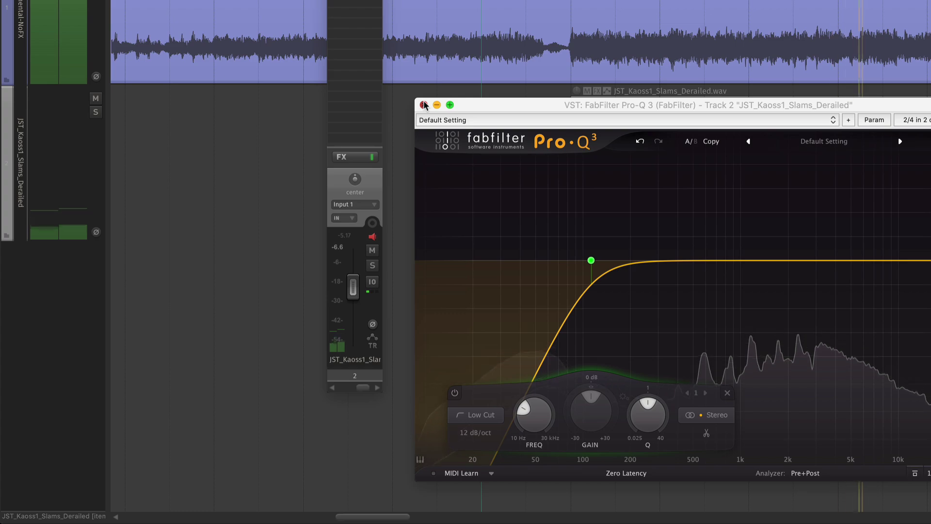
left_click(424, 104)
key("space")
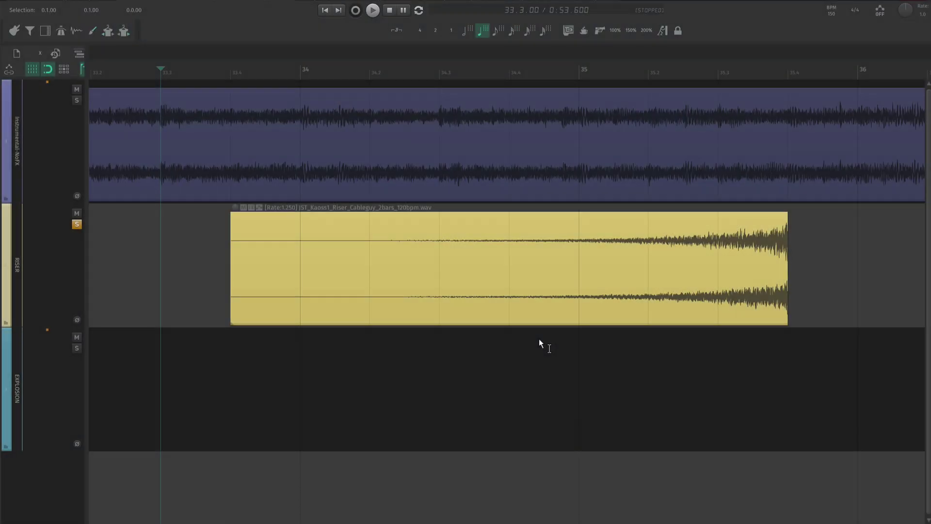
Move the Cableguy riser on the RISER track so that it runs from 34.3 to 36.3, ending before the pre-chorus break
scroll(553, 316, "right", 2)
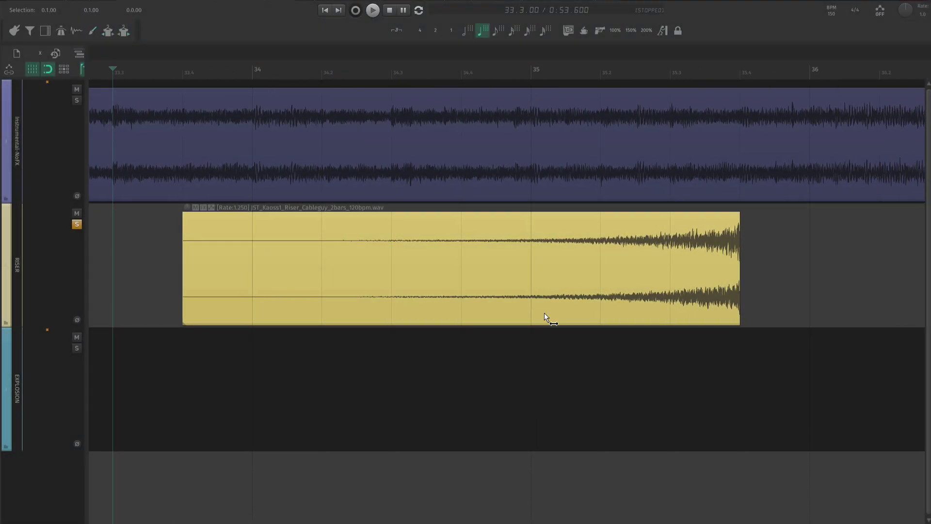
scroll(544, 312, "down", 2)
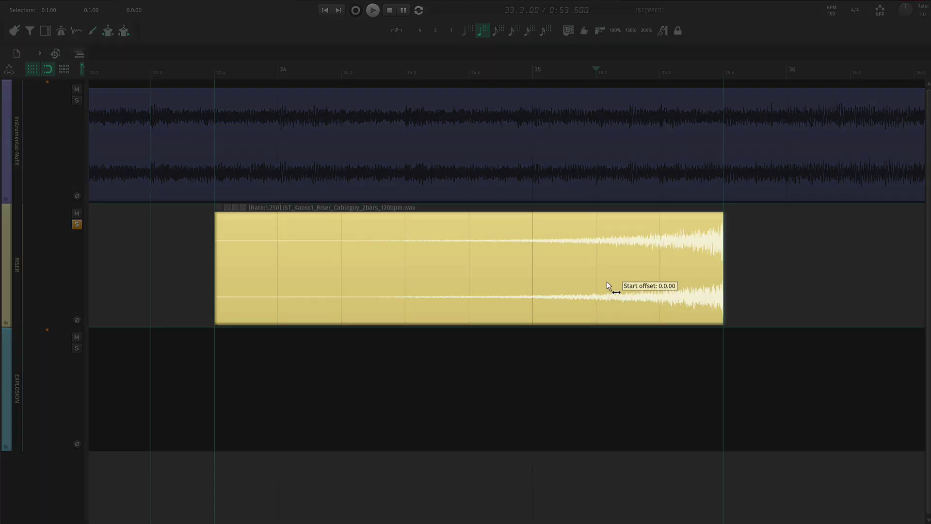
left_click(607, 281)
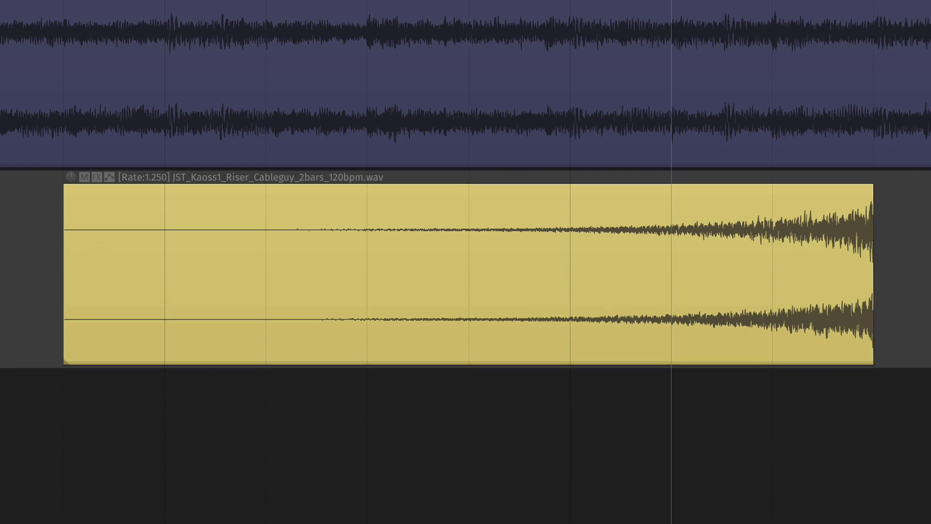
scroll(619, 277, "right", 3)
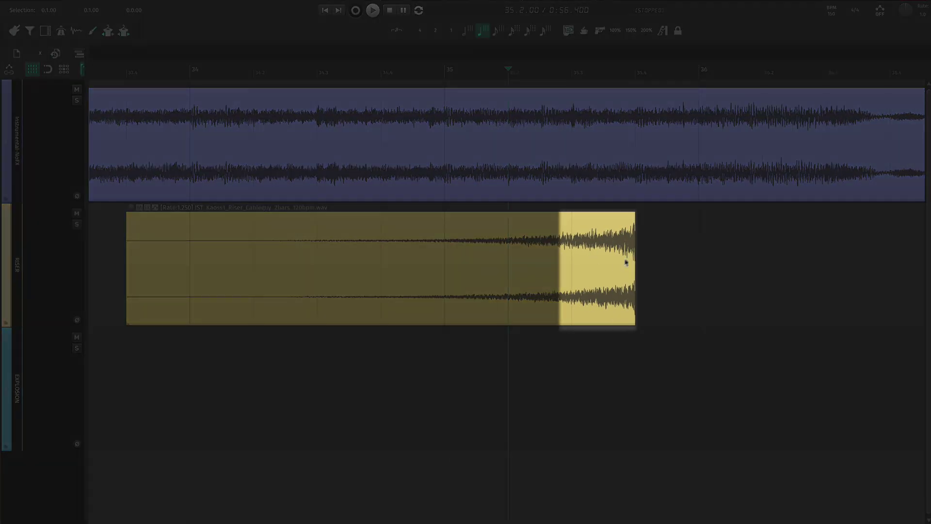
scroll(630, 257, "down", 2)
scroll(663, 276, "right", 3)
left_click_drag(467, 245, 615, 255)
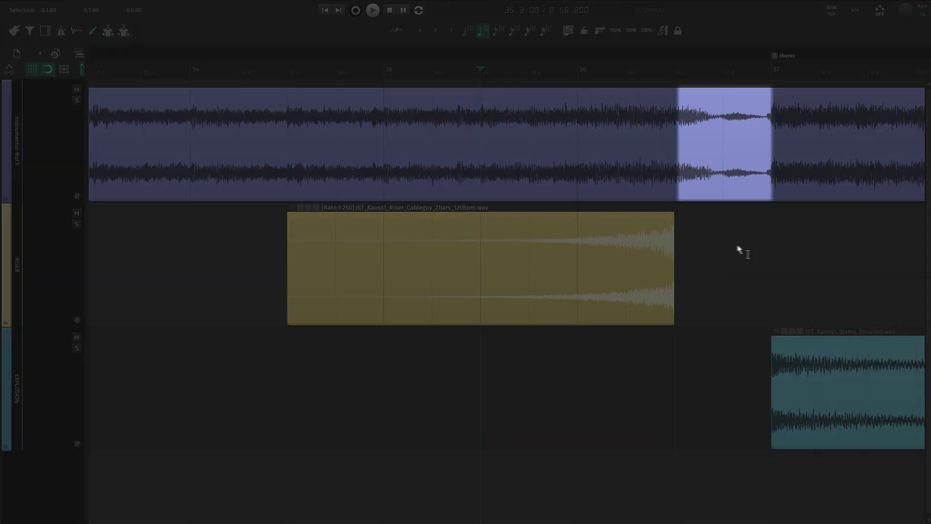
Play from 34.2 to hear the repositioned riser together with the instrumental
scroll(759, 254, "down", 2)
left_click(368, 250)
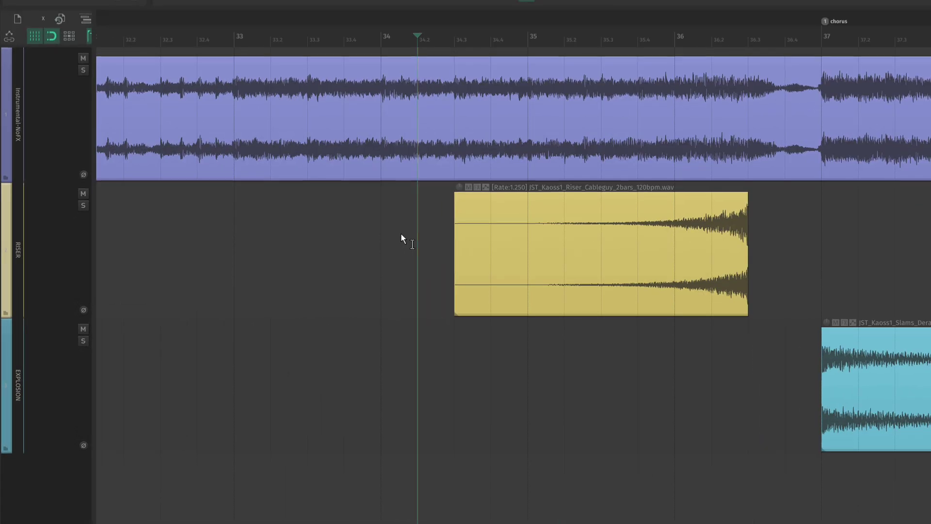
key("space")
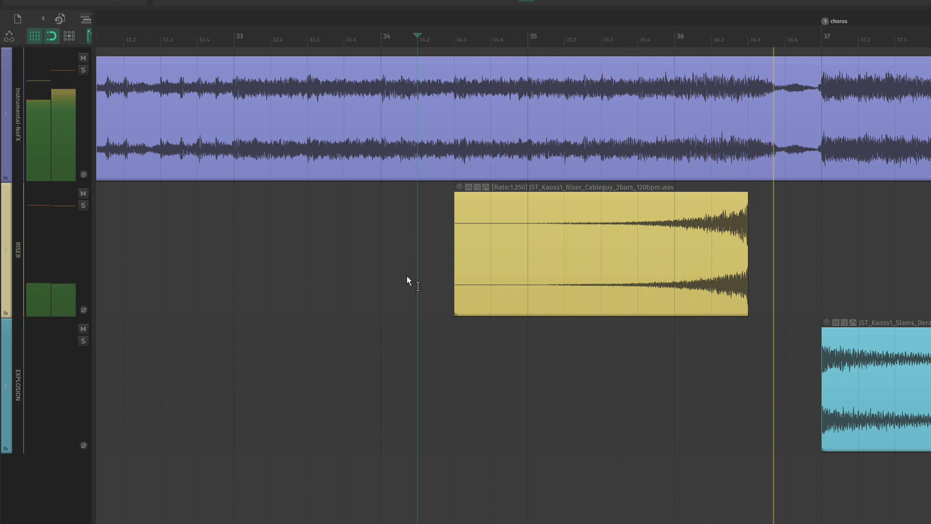
key("space")
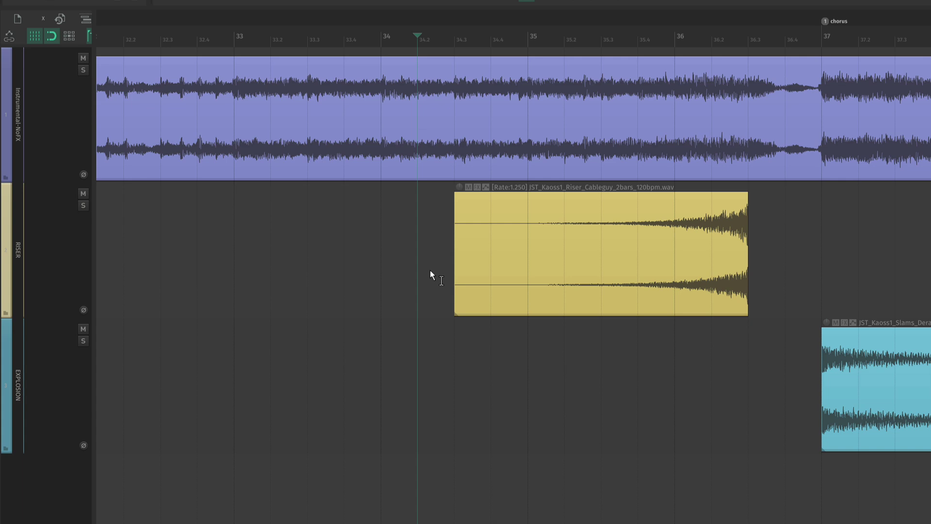
Raise the RISER track's volume to -3.78 dB while playing from the riser's start at 34.3
left_click(452, 268)
key("space")
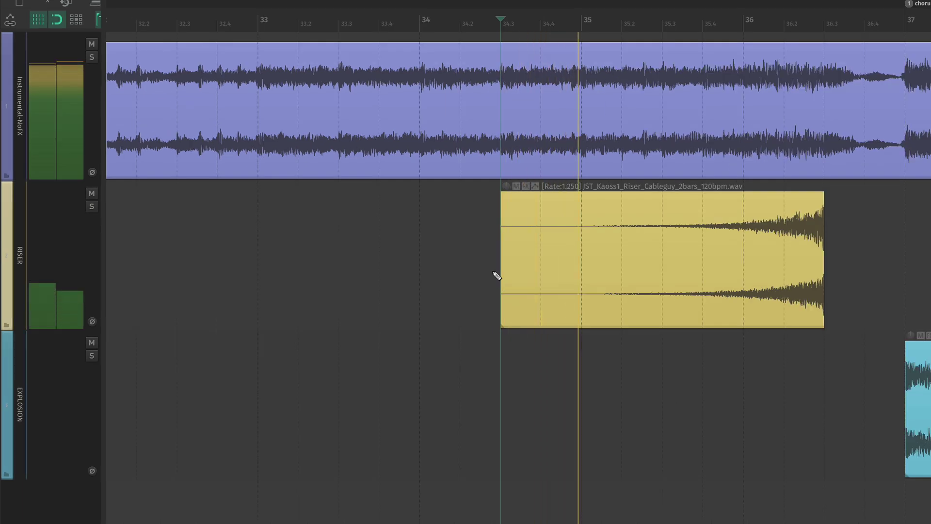
key("alt+m")
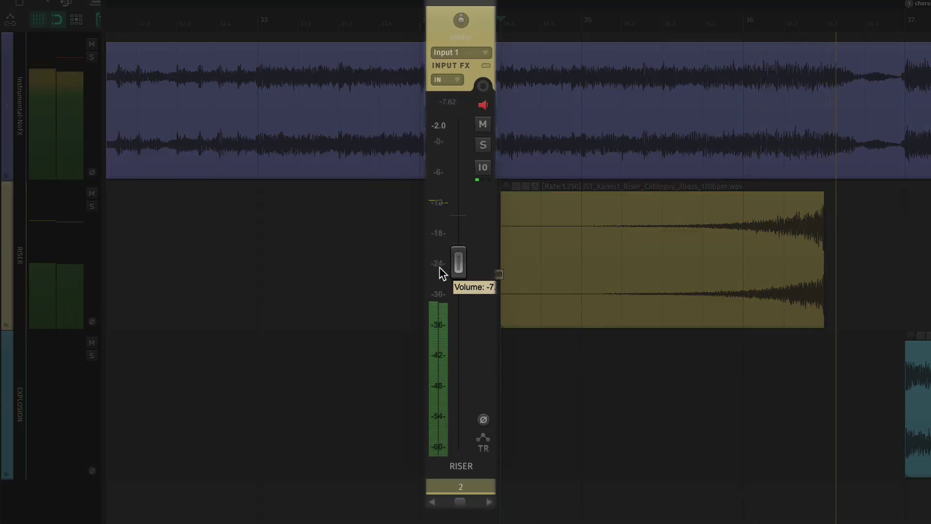
left_click_drag(459, 260, 452, 230)
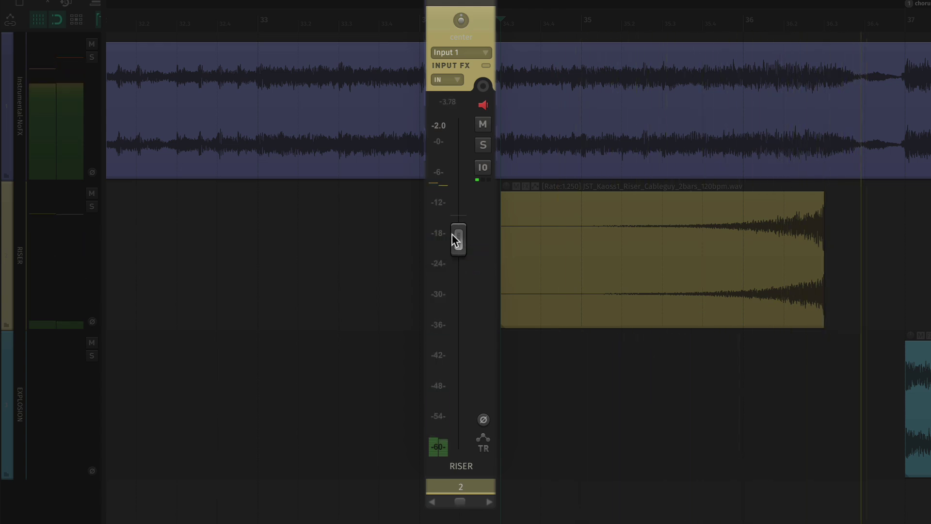
scroll(452, 234, "down", 2)
left_click(501, 243)
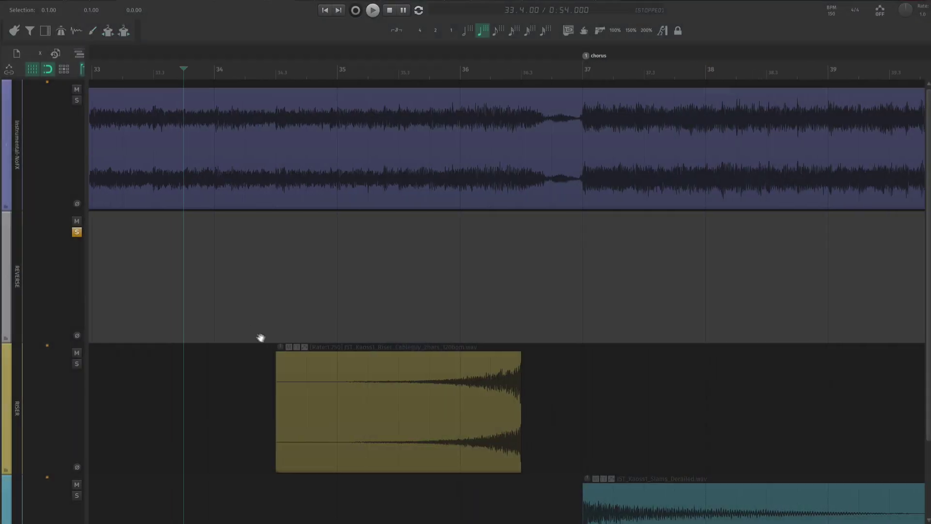
Paste the Cymbal clip onto the REVERSE track at bar 34 and play it from 33.4
left_click_drag(260, 336, 287, 346)
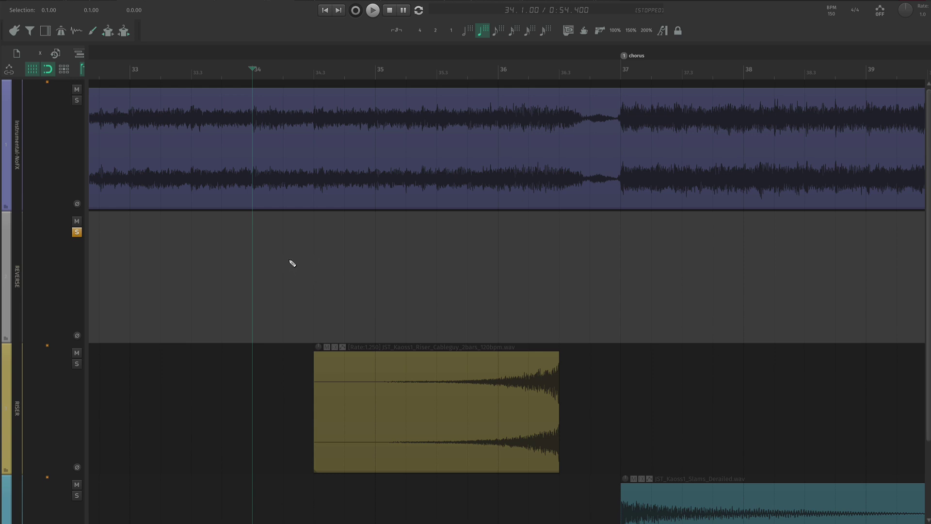
key("ctrl+v")
left_click(210, 254)
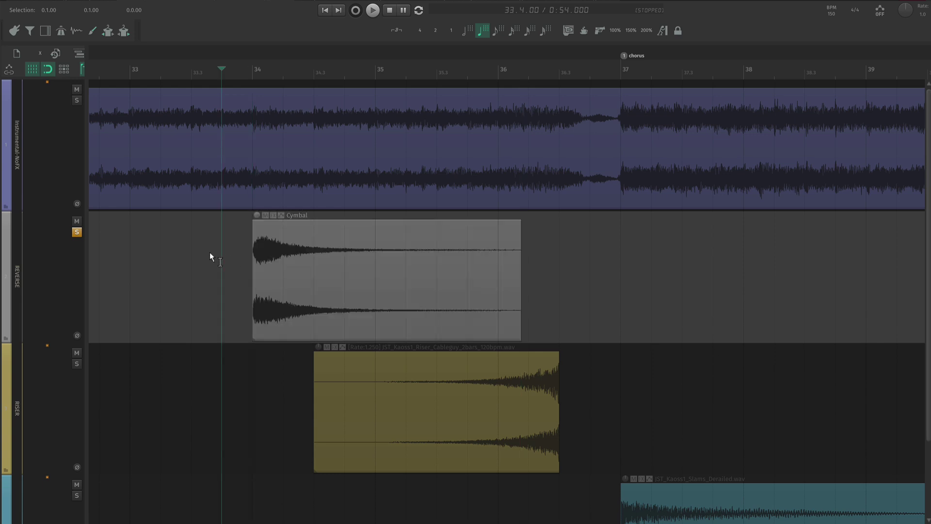
key("space")
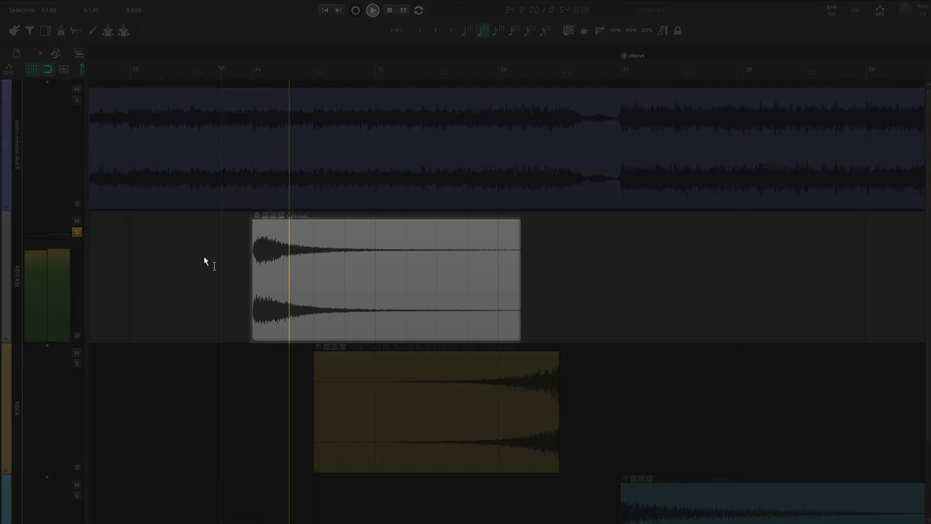
Reverse the Cymbal clip on the REVERSE track and play it from 34.3
key("space")
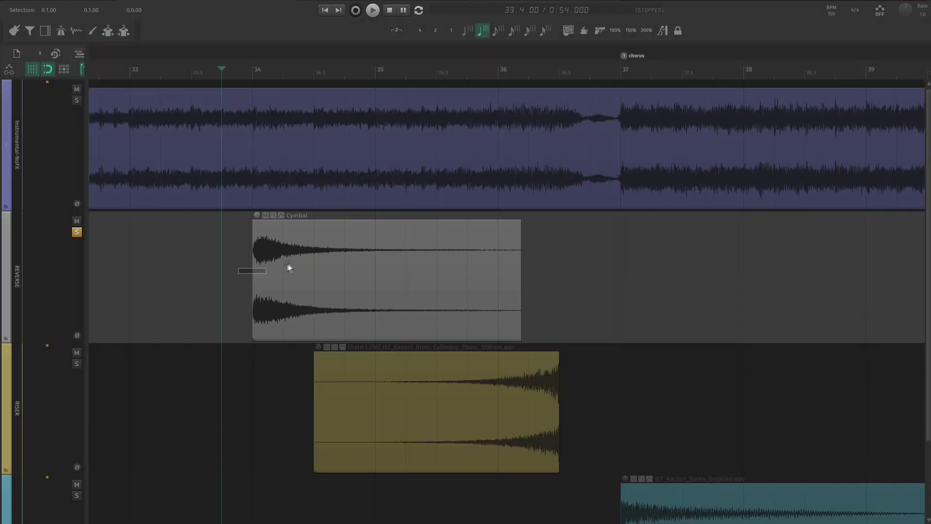
left_click(346, 246)
key("r")
left_click(316, 248)
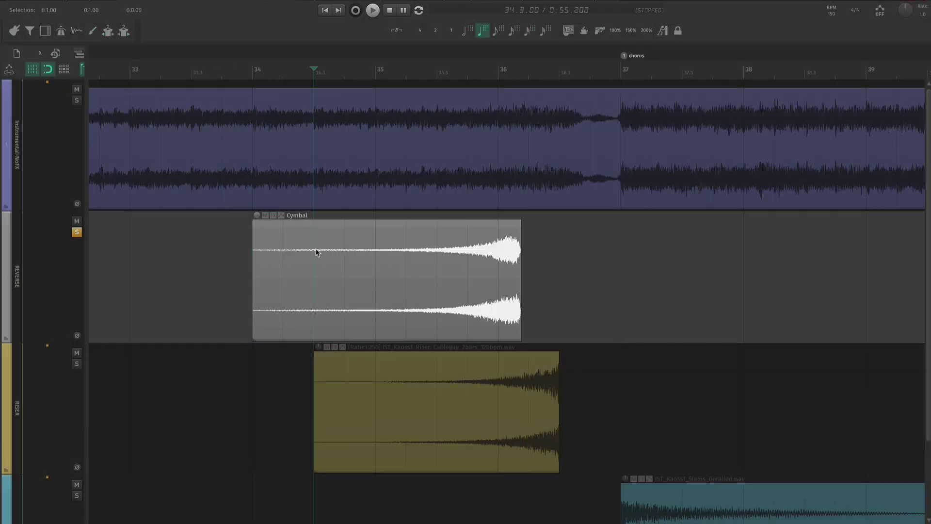
key("space")
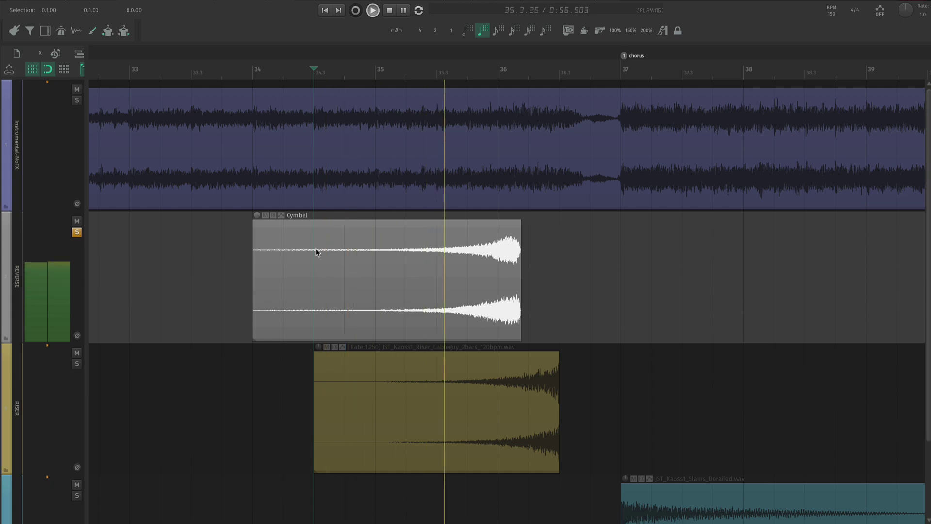
key("space")
Move the reversed Cymbal clip so its swell peaks at bar 37, fade out its end and play from bar 36
left_click_drag(406, 251, 494, 254)
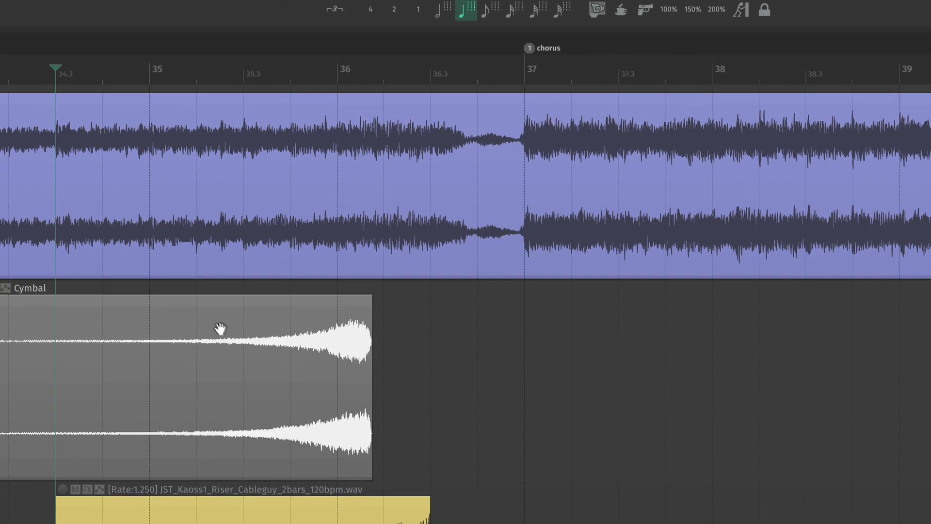
left_click_drag(380, 359, 605, 301)
scroll(533, 320, "up", 5)
scroll(228, 349, "down", 2)
left_click(22, 372)
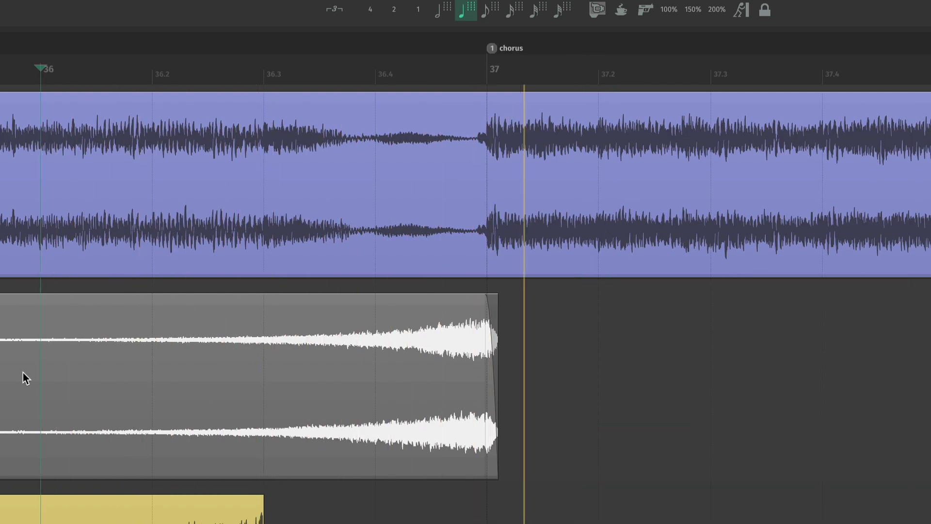
key("space")
Split the reversed Cymbal clip at 36.3 and delete the part before the cut
left_click(258, 396)
key("s")
left_click(196, 383)
key("Delete")
Add a curved fade-in to the reversed Cymbal clip from 36.3 up to bar 37 and listen to the transition
left_click_drag(265, 296, 480, 301)
right_click(447, 313)
left_click(473, 364)
key("space")
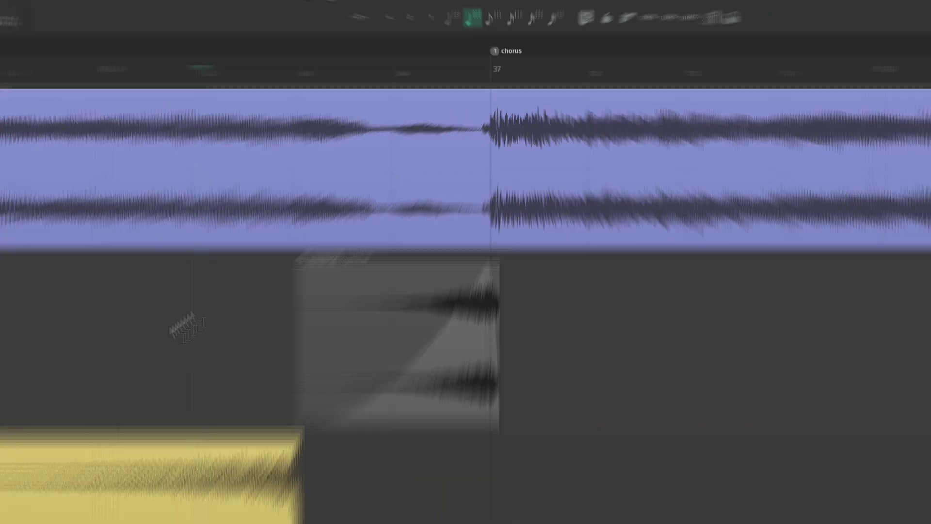
key("space")
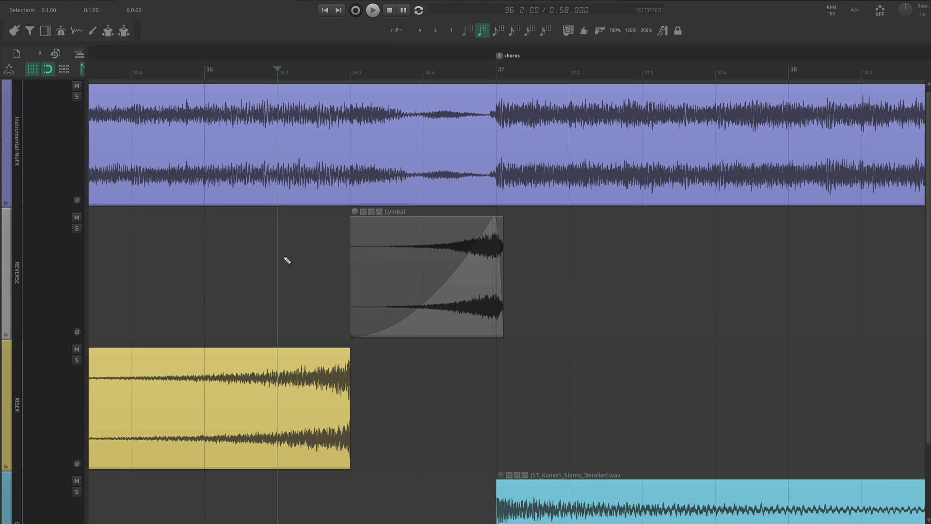
Lower the REVERSE track's volume to slightly below -10.3 dB while playing the transition into the chorus
key("super+m")
left_click_drag(353, 248, 354, 305)
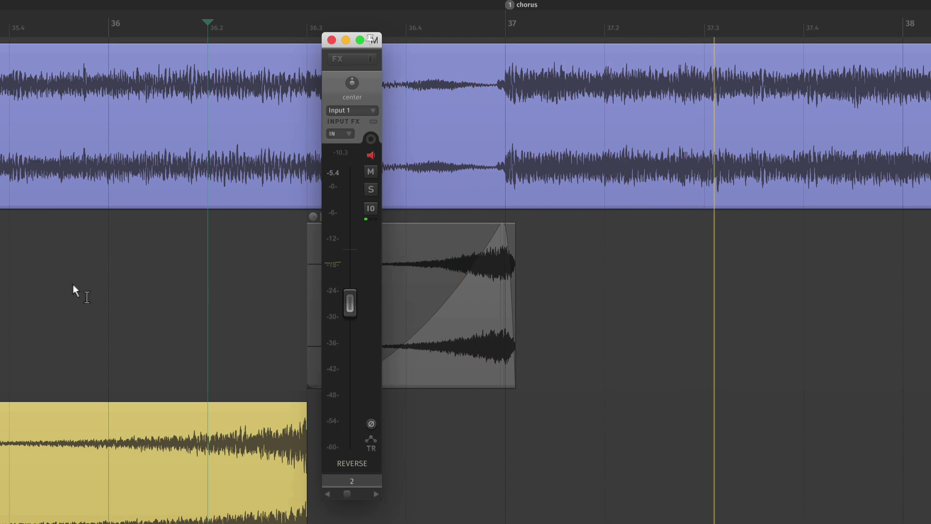
scroll(80, 291, "down", 5)
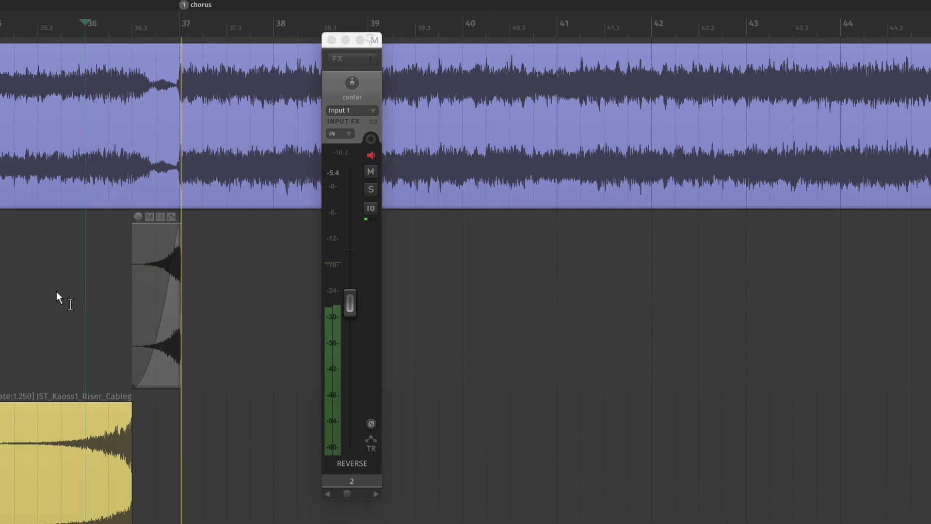
left_click_drag(350, 305, 351, 310)
key("space")
Play the soloed JST_Kaoss1_Whoosh_Dumpster clip to locate its loudest point
key("space")
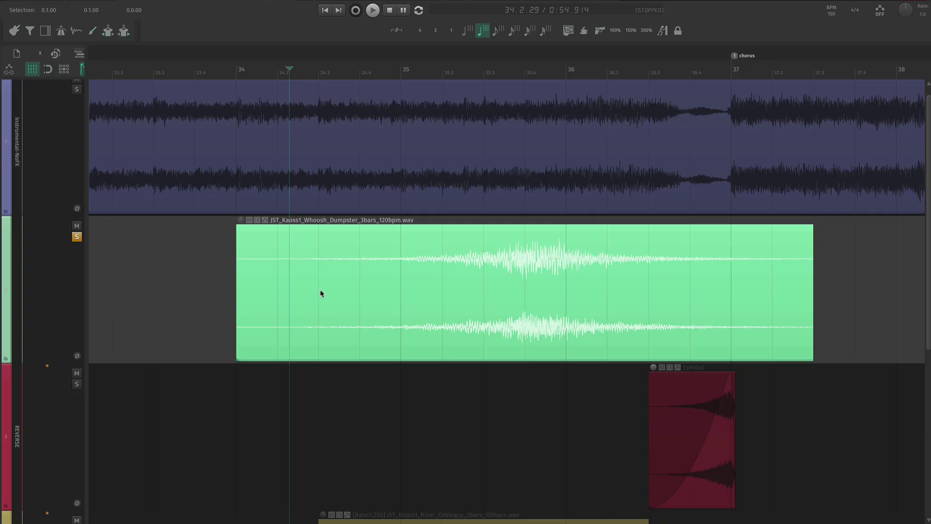
scroll(343, 289, "up", 2)
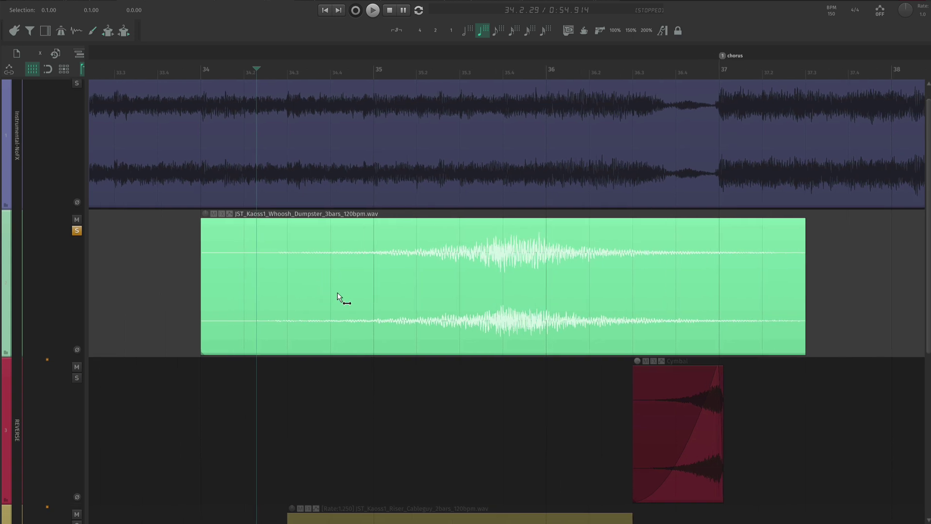
left_click(182, 299)
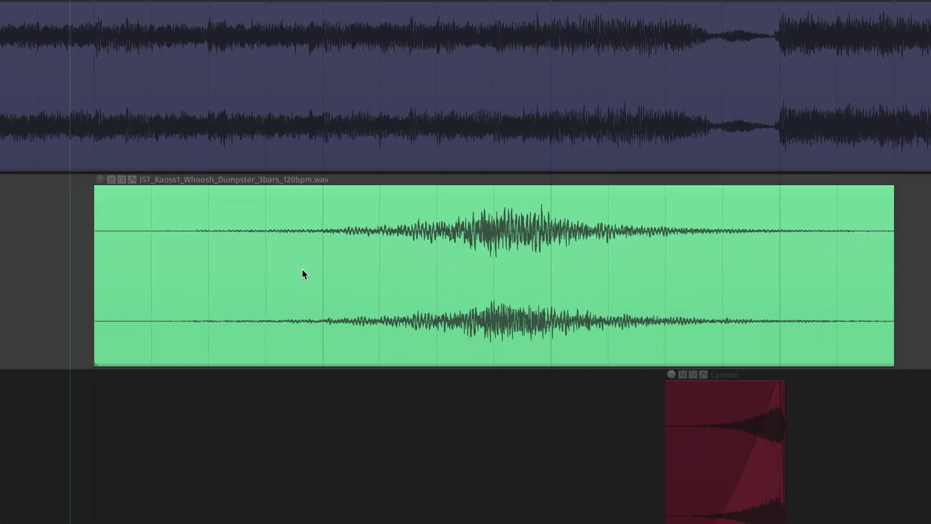
left_click(359, 284)
key("space")
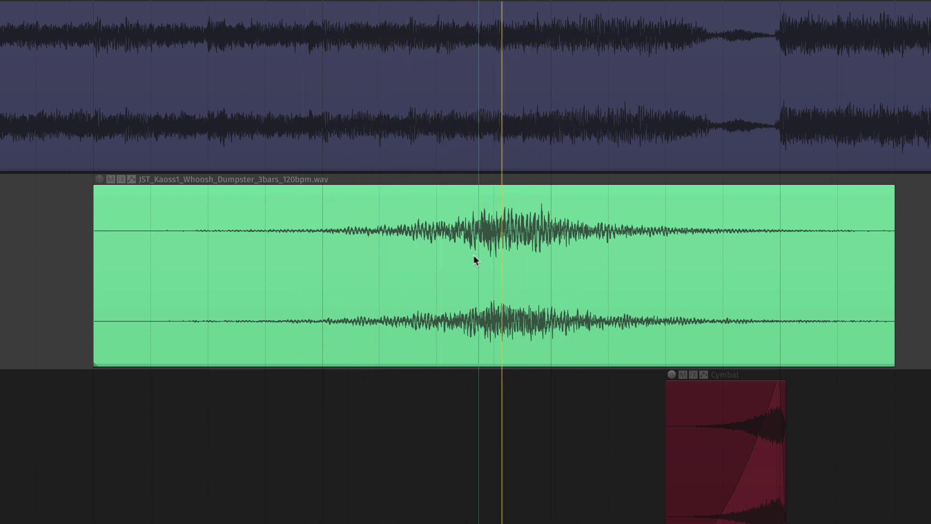
scroll(488, 254, "up", 1)
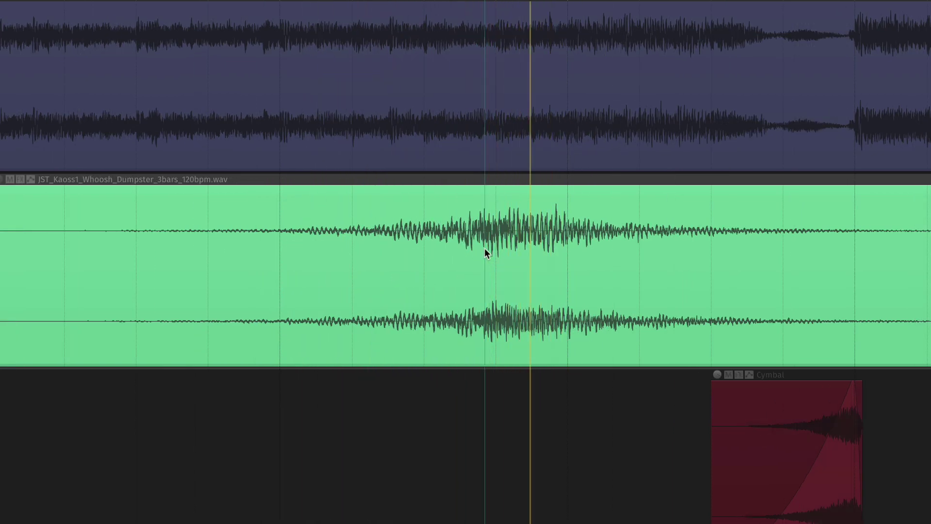
Set the Whoosh_Dumpster clip's snap offset at its loudest point and align that point with the chorus at bar 37
left_click(482, 248)
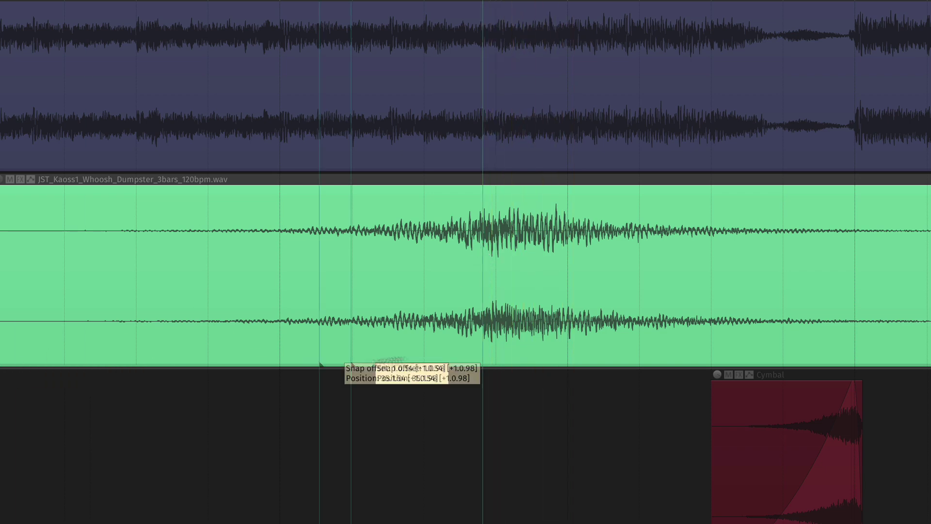
scroll(418, 264, "down", 5)
left_click(401, 243)
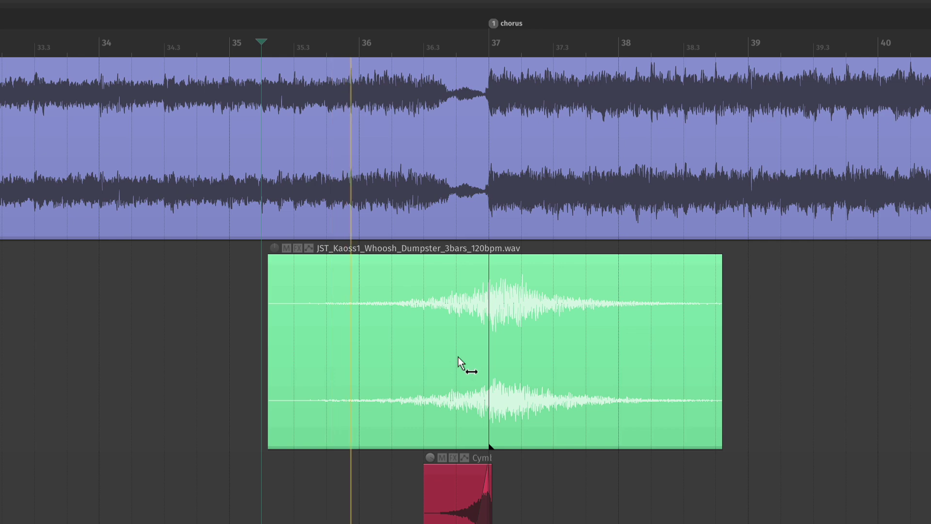
scroll(458, 358, "up", 7)
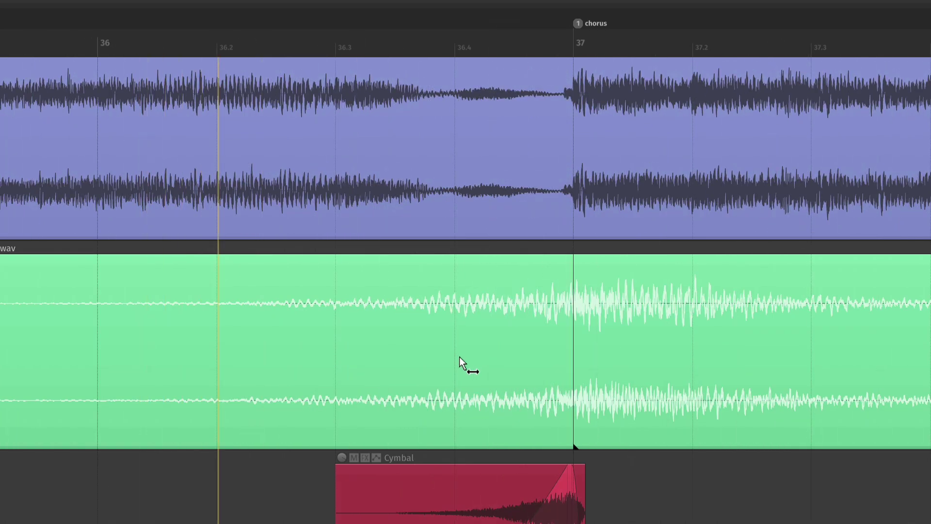
scroll(459, 357, "down", 5)
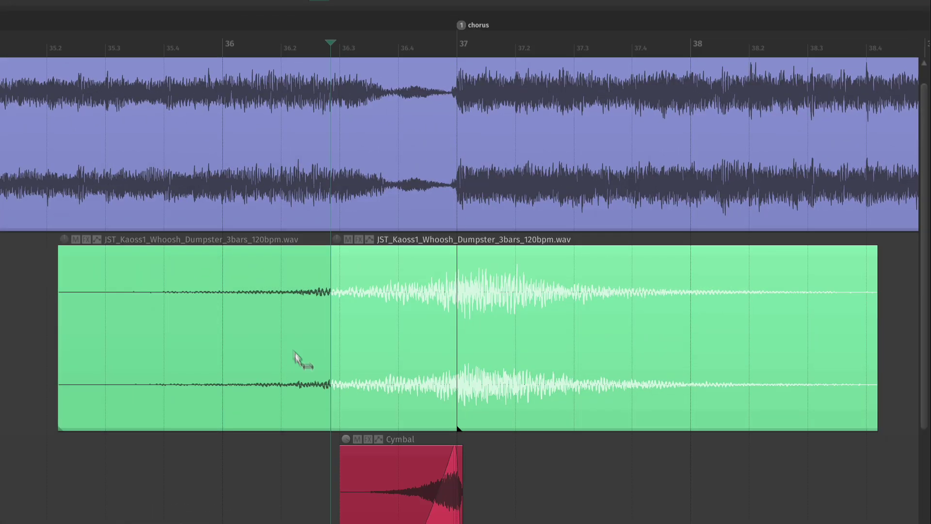
Trim the whoosh clip to start just before 36.3 and shape curved fades in to bar 37 and out to its shortened end
left_click_drag(358, 291, 562, 246)
right_click(561, 247)
right_click(398, 282)
left_click(437, 374)
left_click_drag(873, 320, 546, 282)
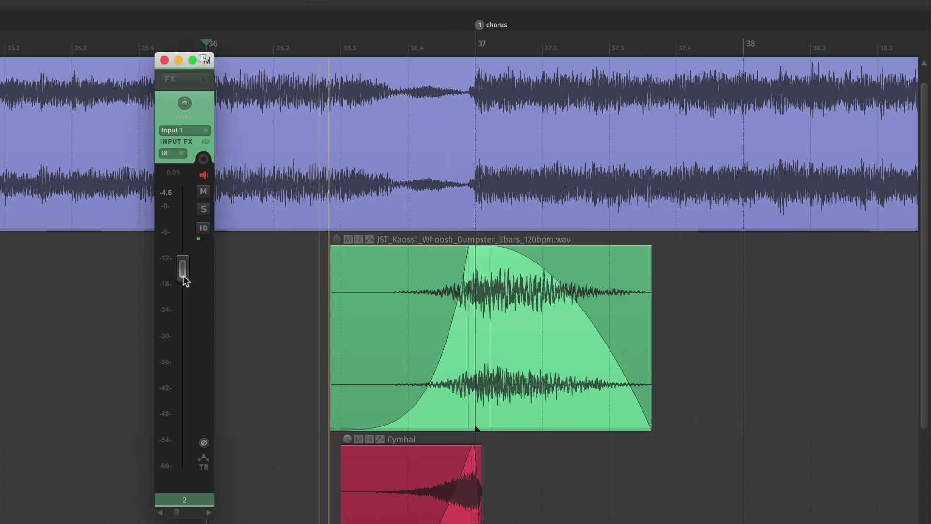
Lower the whoosh track's volume to -10.4 dB and play from 34.3 to check it with the other layers
left_click_drag(183, 285, 188, 326)
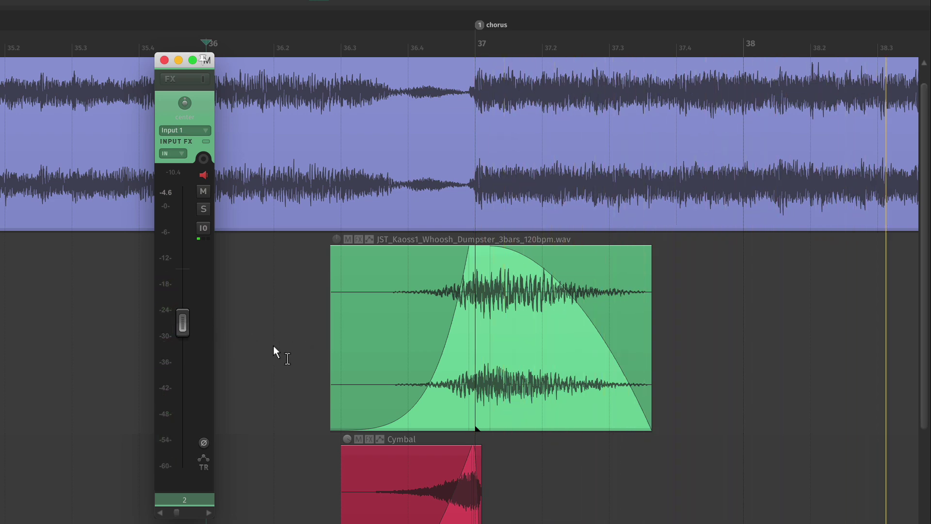
scroll(273, 346, "down", 2)
left_click(8, 333)
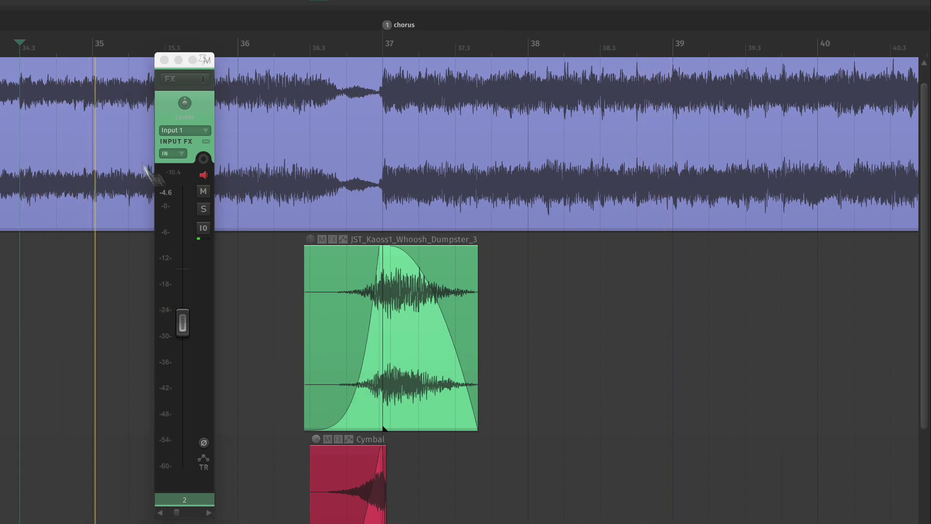
left_click(164, 59)
scroll(224, 370, "down", 4)
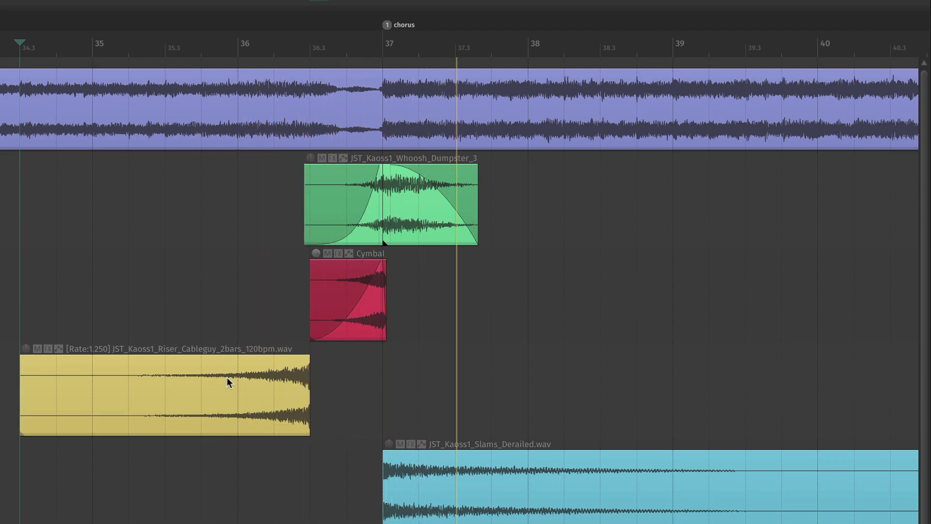
scroll(389, 289, "up", 2)
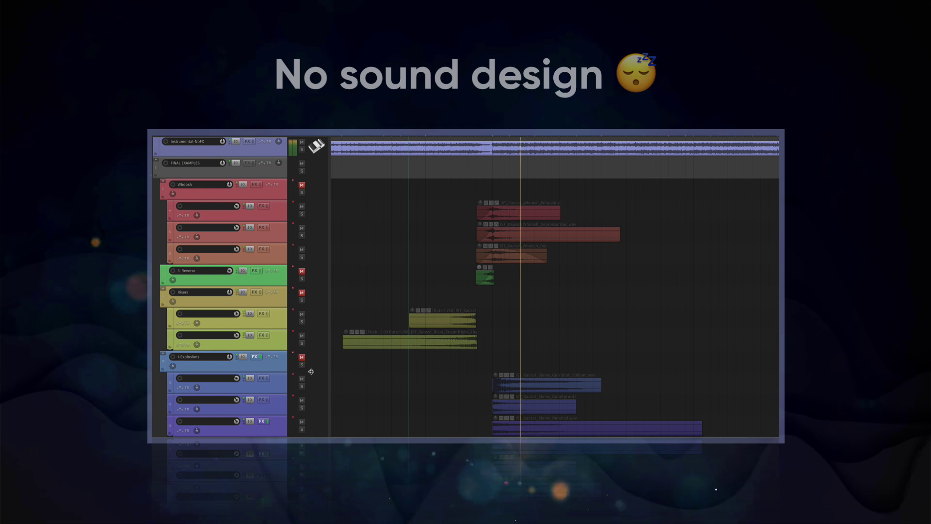
Unmute the Explosions, Risers, Reverse and Whoosh tracks in turn during playback to hear each layer added
left_click(302, 358)
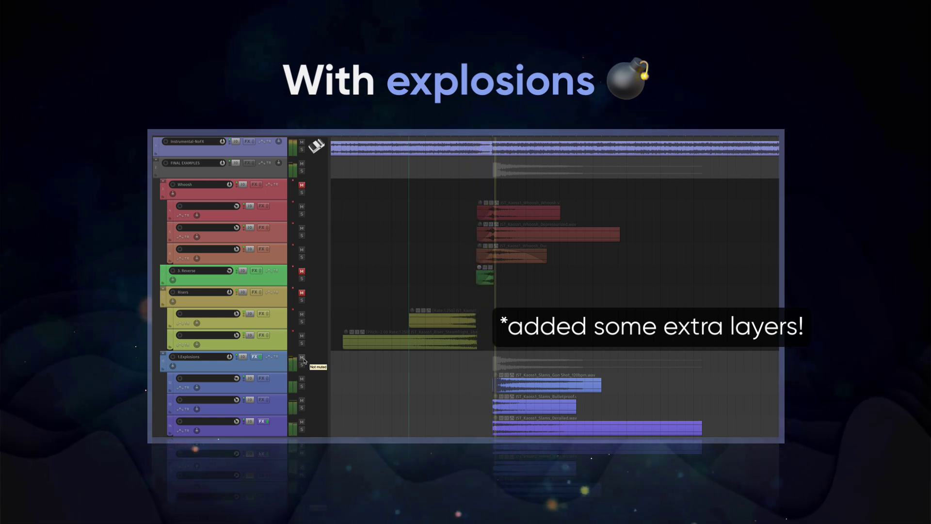
left_click(302, 293)
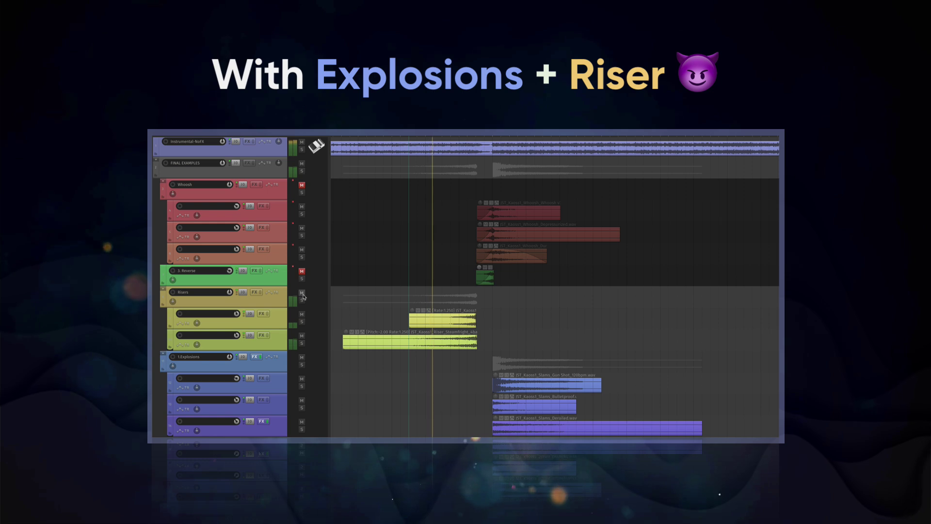
left_click(301, 272)
left_click(302, 185)
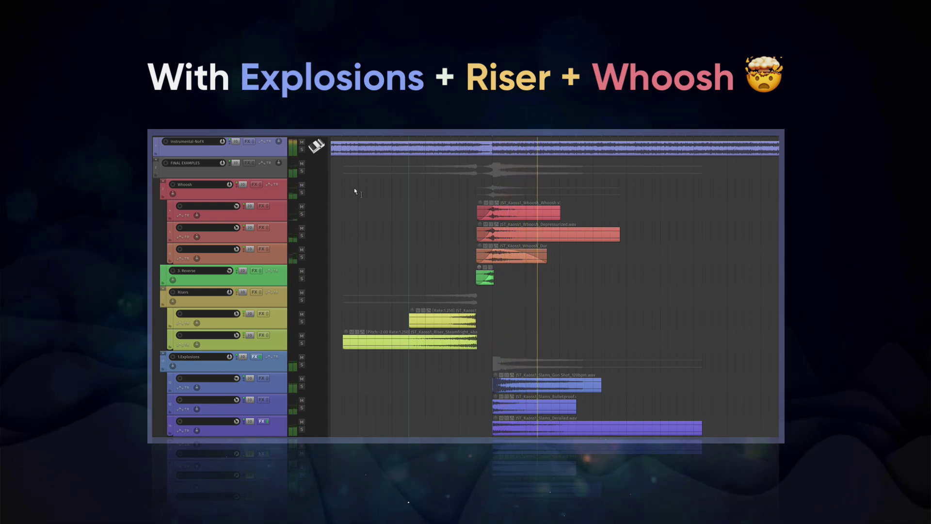
Mute and unmute the FINAL EXAMPLES folder track to compare the chorus transition without and with the effects
left_click(301, 165)
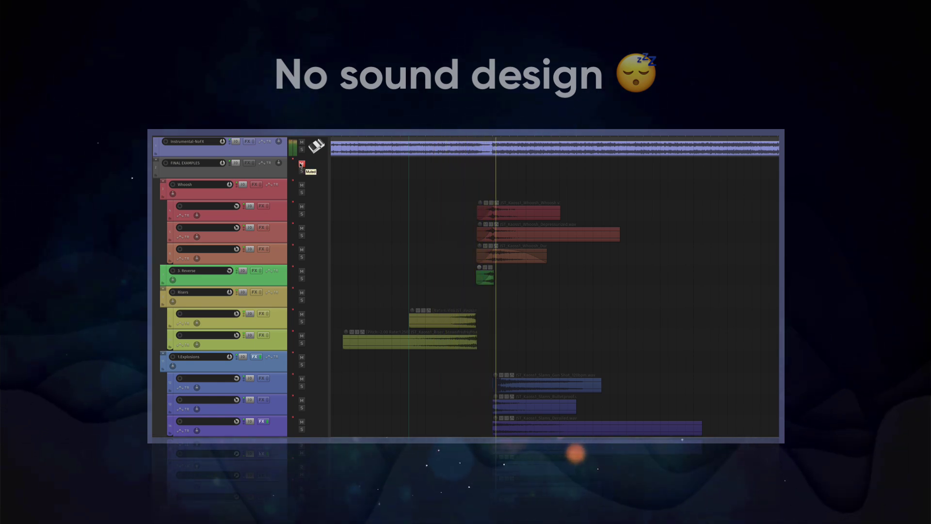
left_click(301, 165)
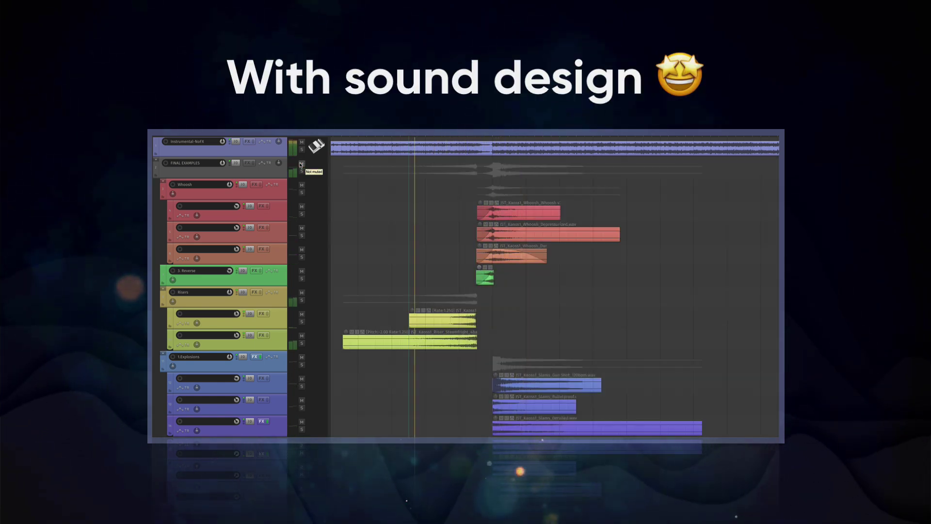